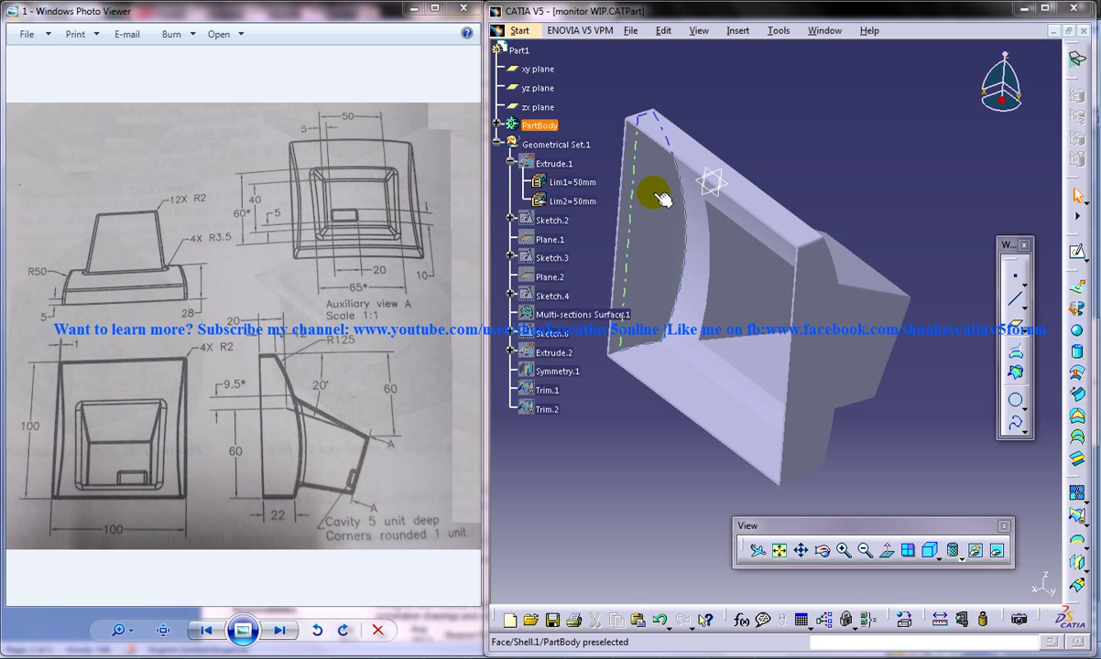
- Orbit the monitor model to show its cavity face-on, then bring up the Window document list
middle_click_drag(659, 199, 729, 295)
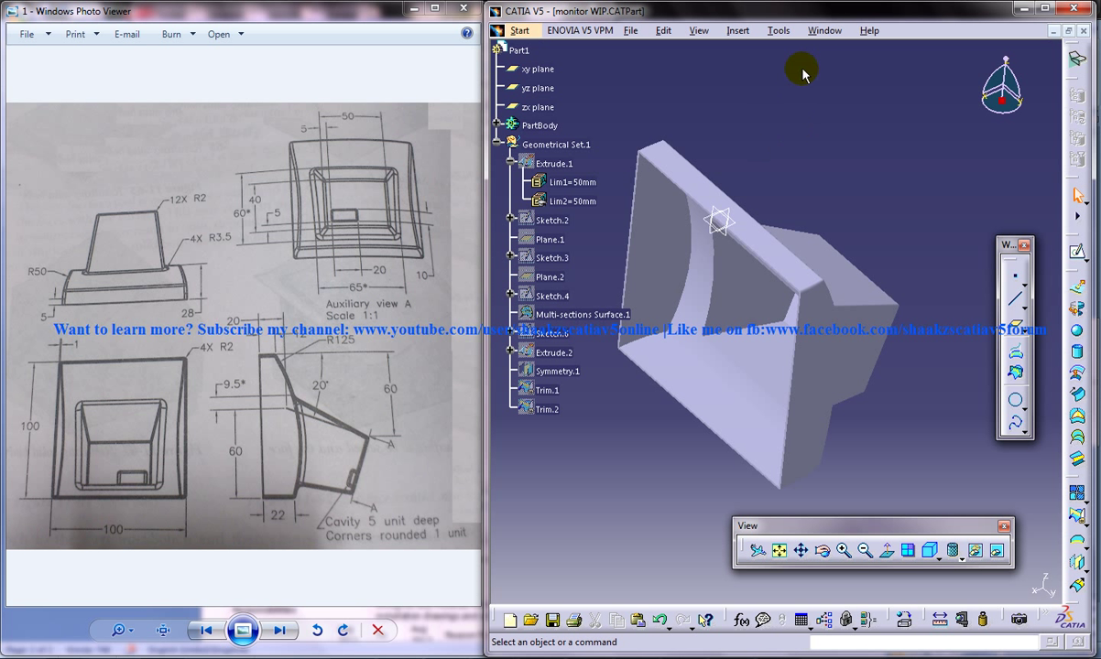
left_click(822, 31)
- Switch to Part1, rotate the curved surface, open and exit a zx-plane sketch, and expand PartBody
left_click(843, 131)
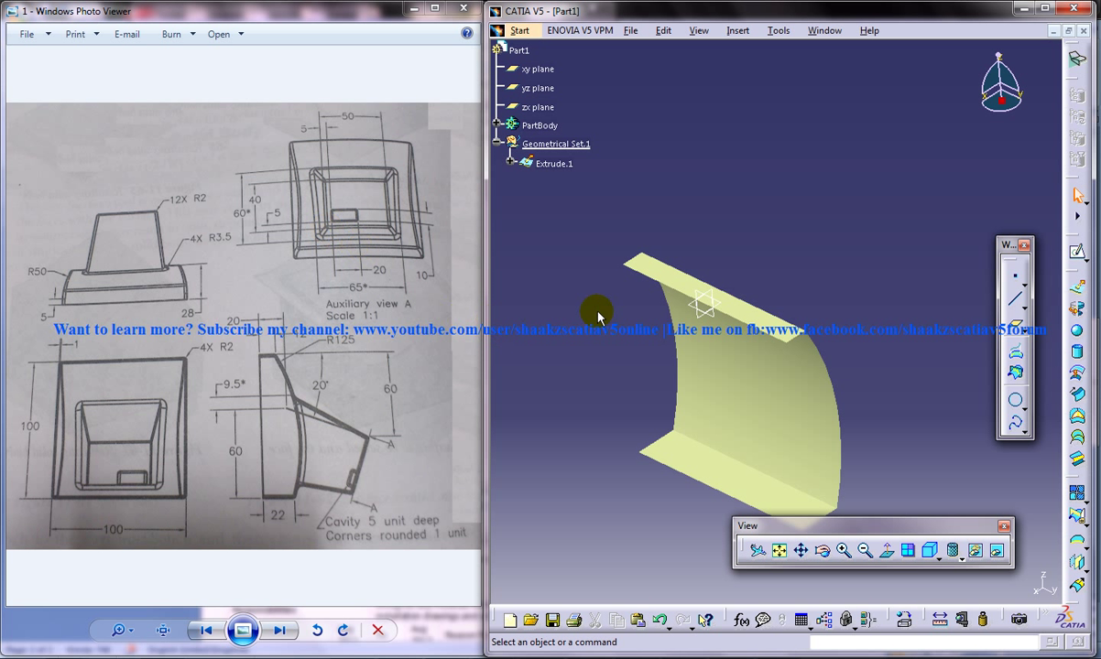
middle_click_drag(848, 418, 801, 402)
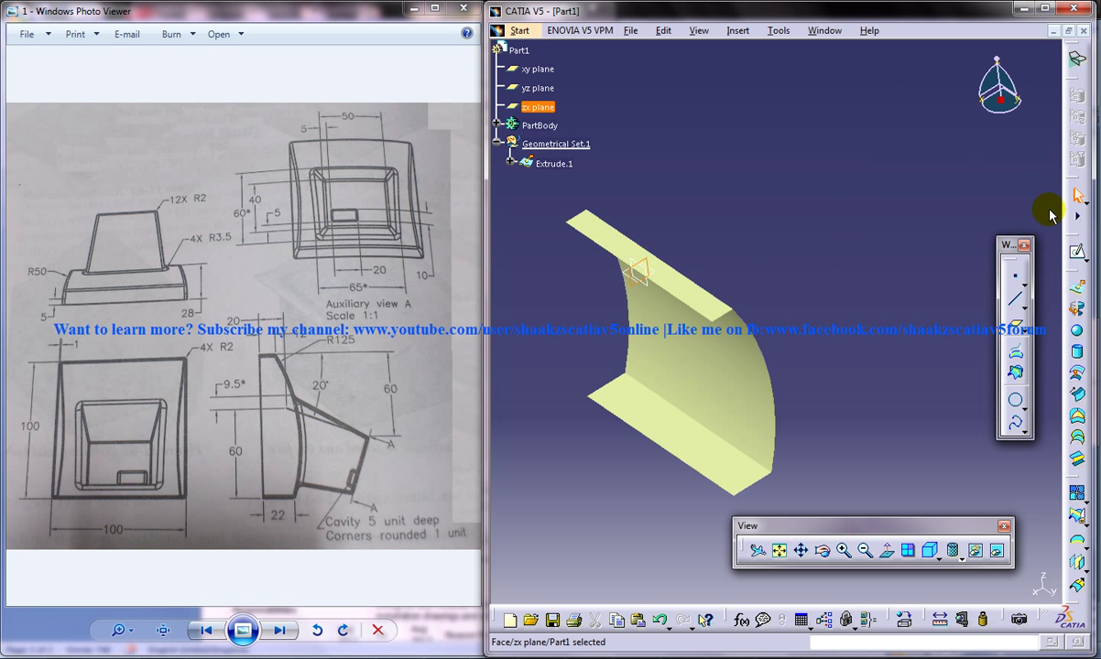
left_click(1078, 253)
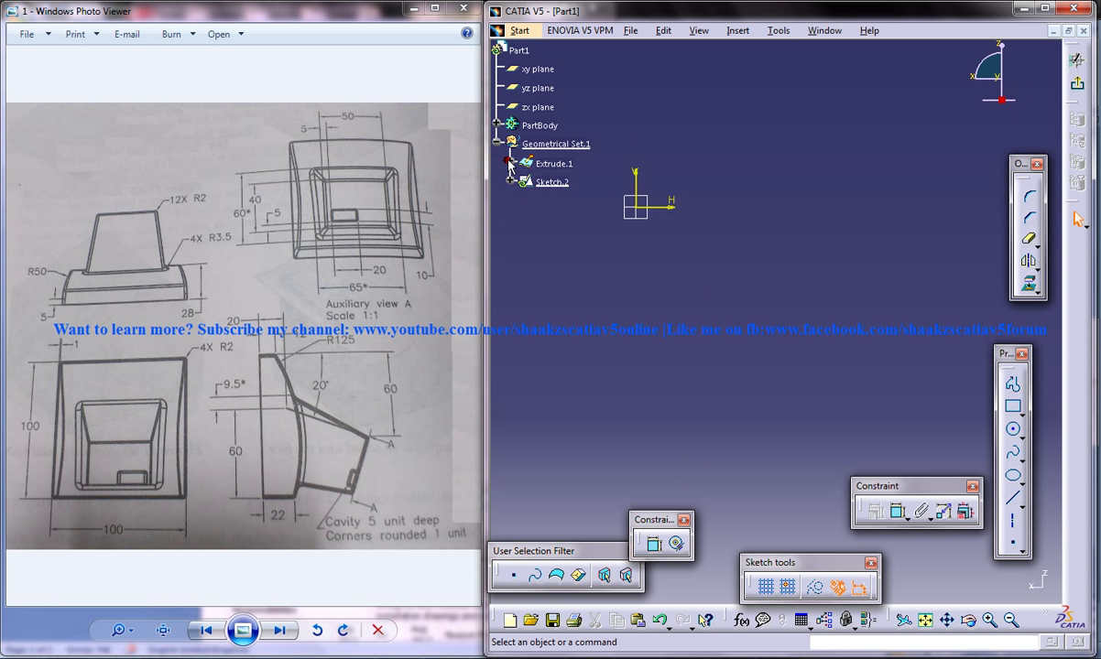
left_click(1078, 84)
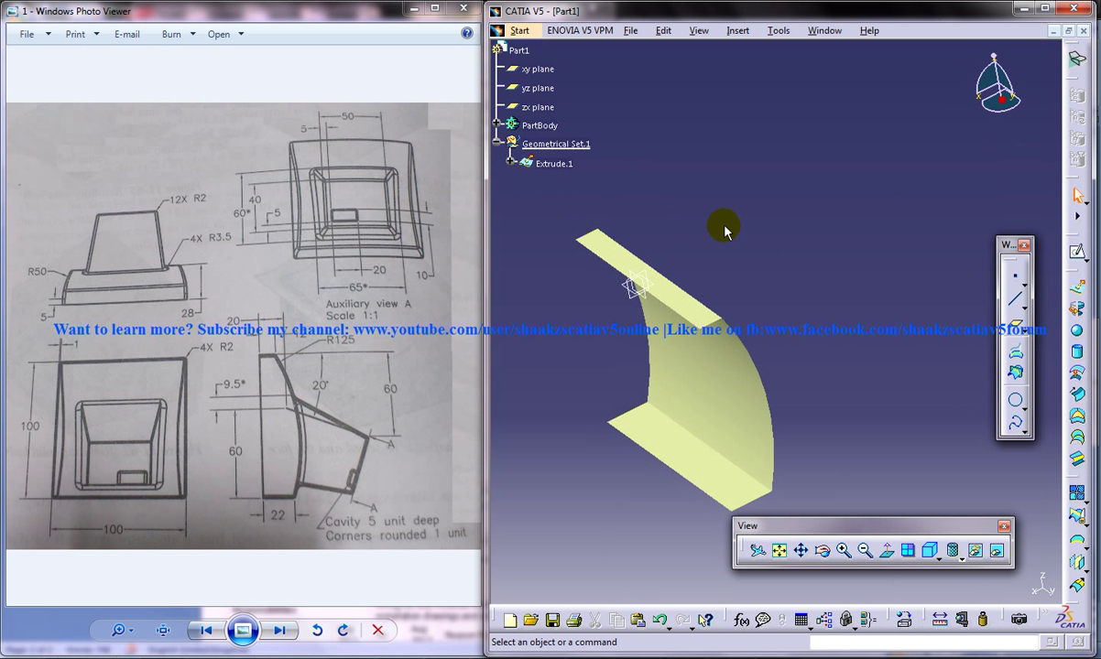
left_click(496, 127)
- Hide Sketch.1 and start a new sketch on the zx plane, zoomed in on the arc
right_click(550, 143)
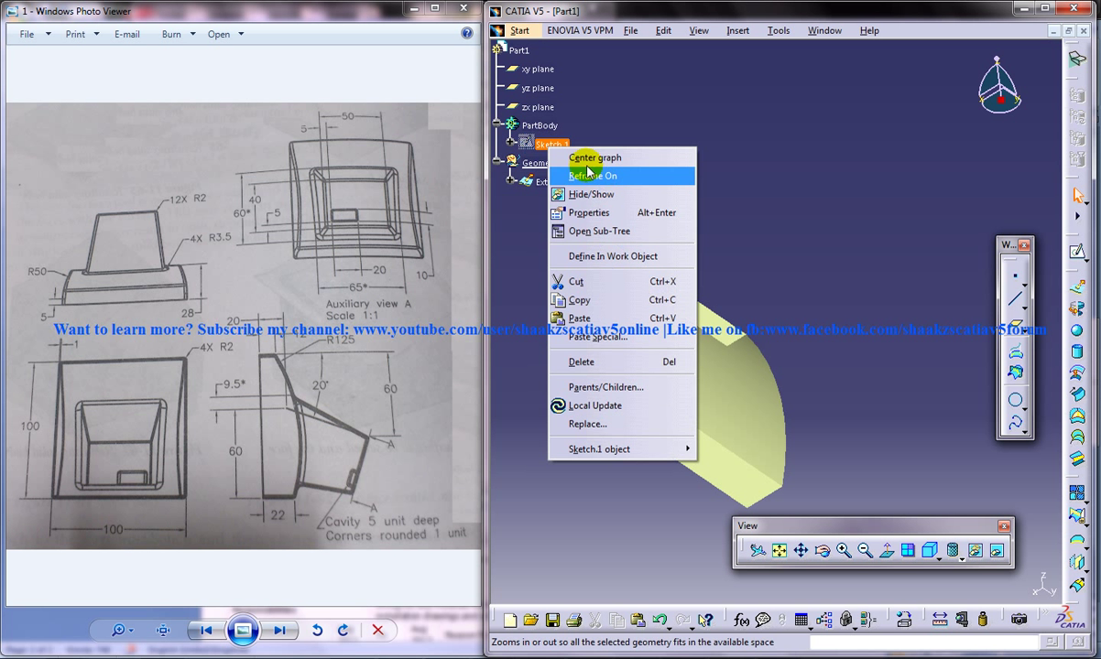
left_click(590, 194)
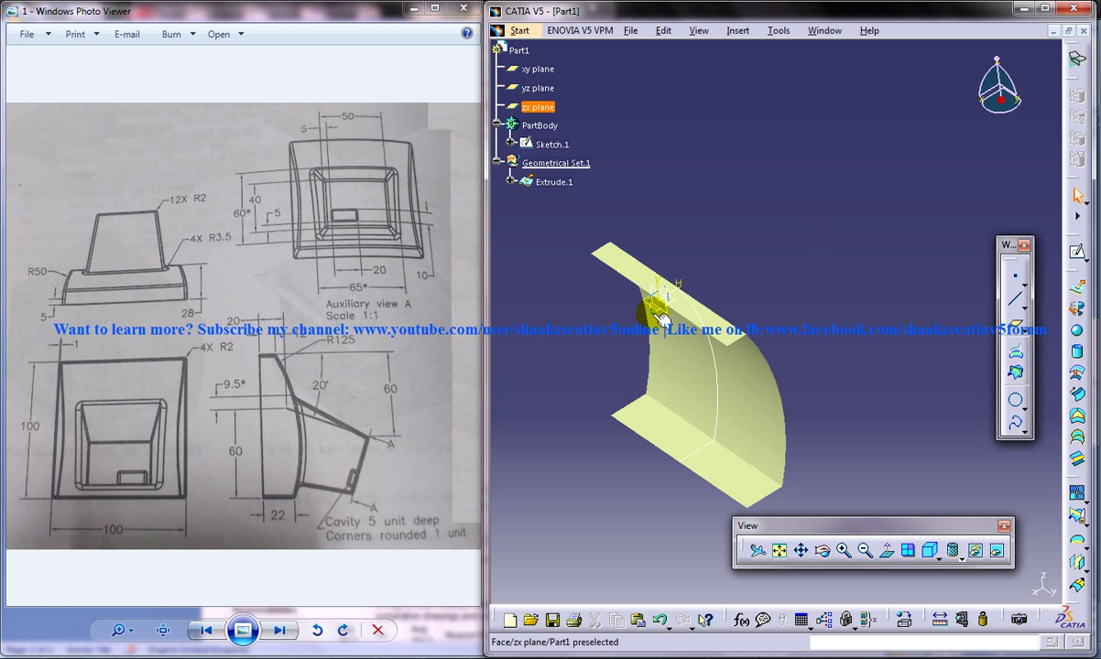
left_click(1077, 253)
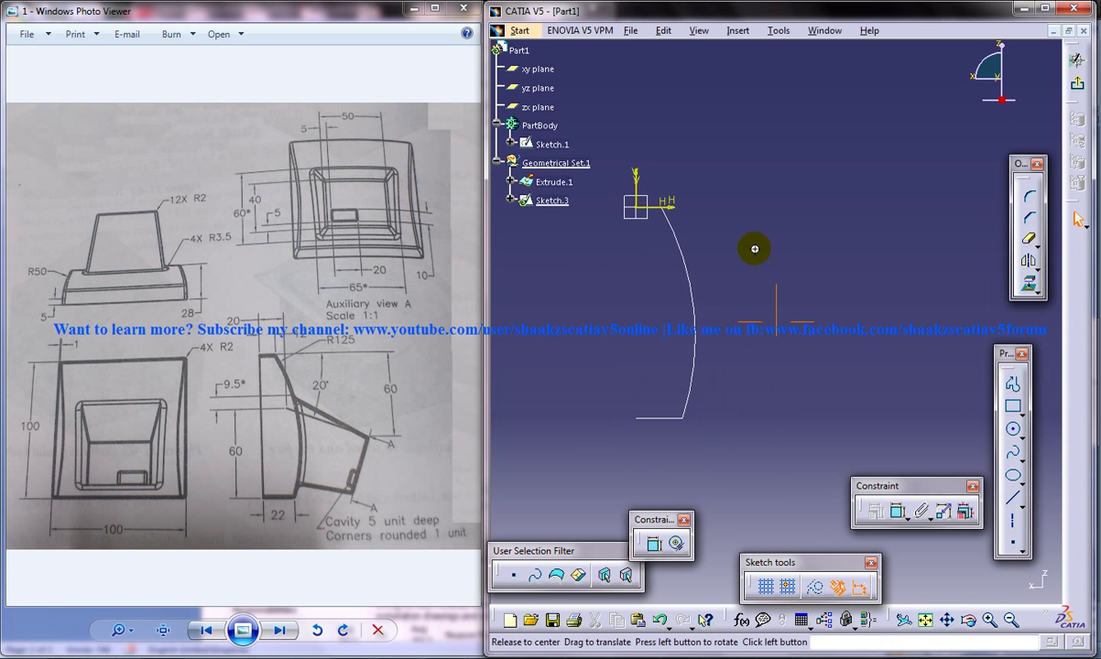
middle_click_drag(788, 229, 741, 238)
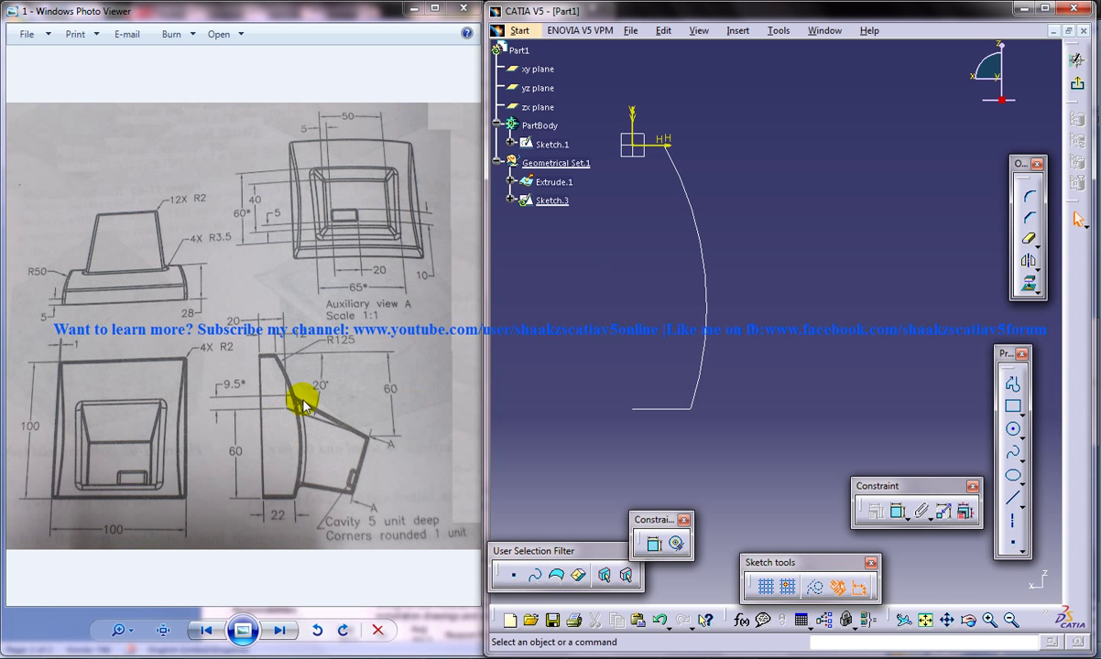
- Draw a slanted line across the arc and constrain it at 20° to the horizontal axis
left_click(1012, 495)
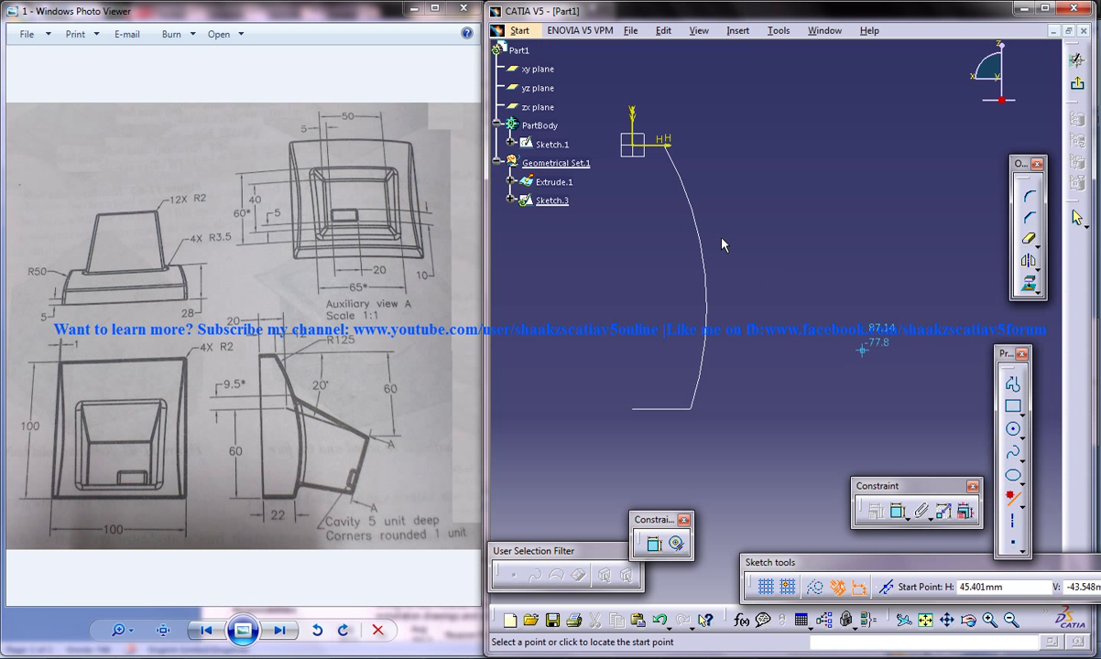
left_click(644, 192)
left_click(881, 258)
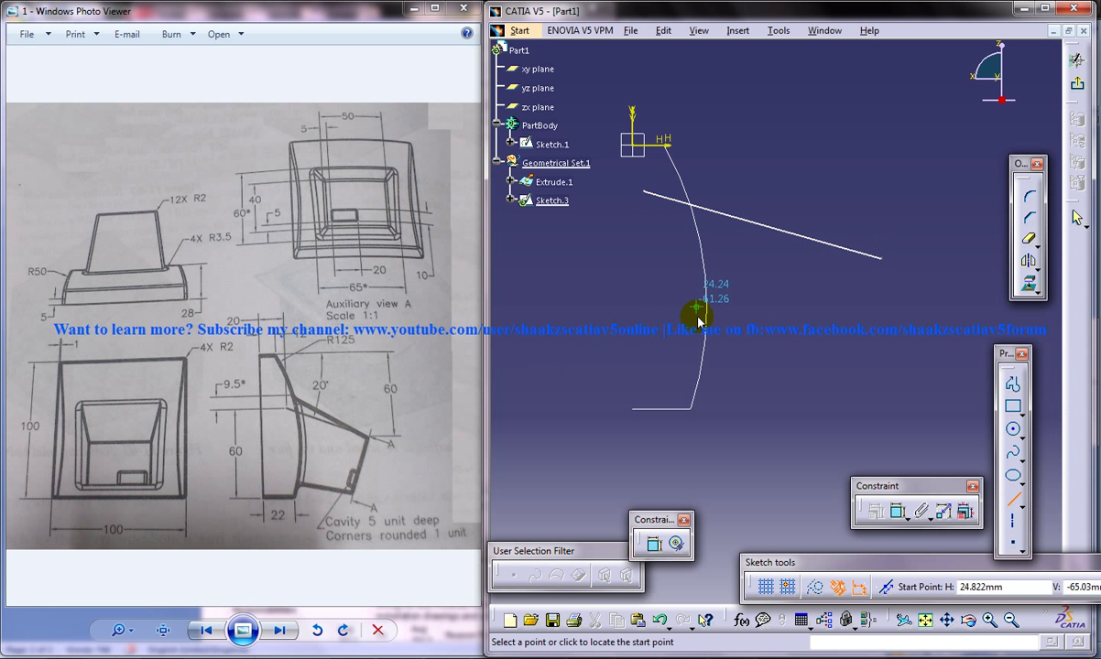
left_click(900, 510)
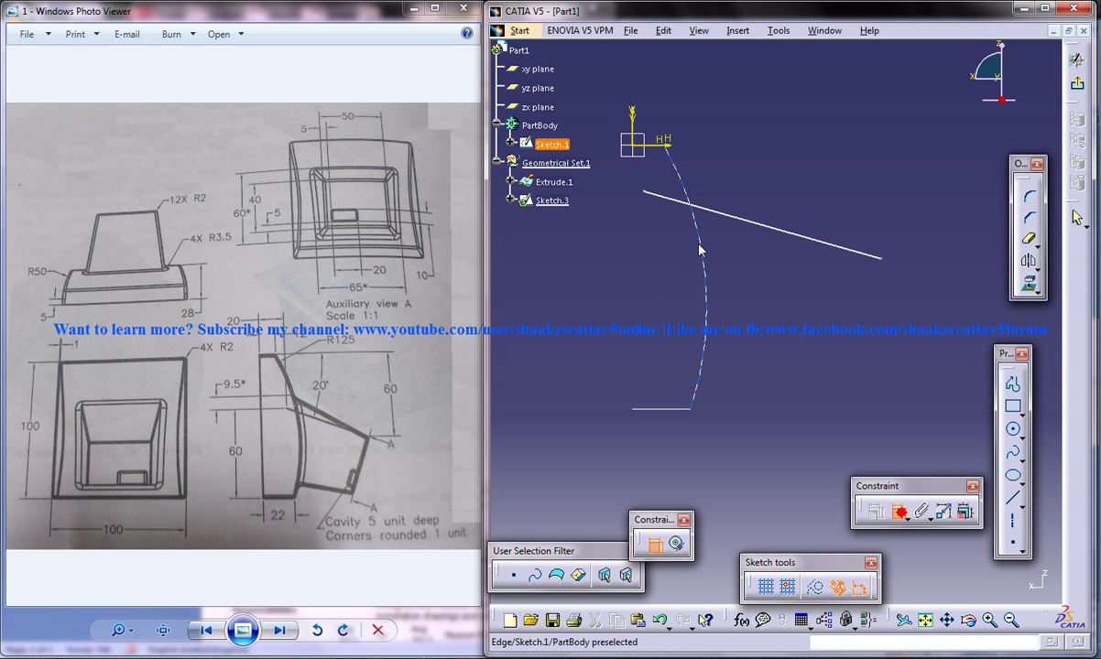
left_click(733, 216)
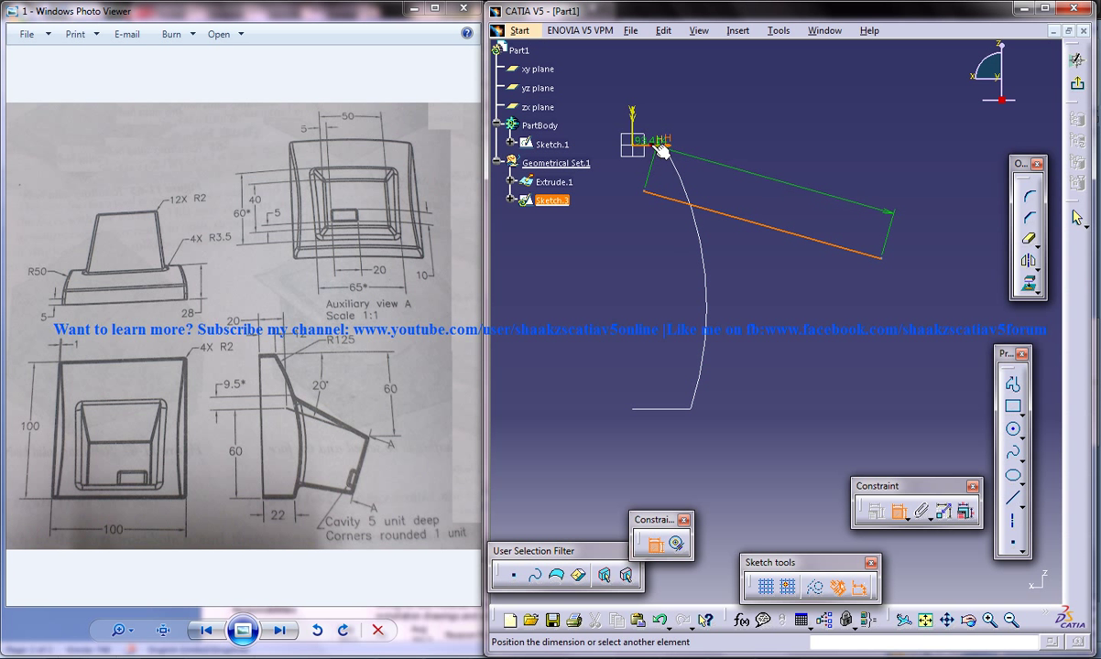
left_click(741, 145)
double_click(751, 167)
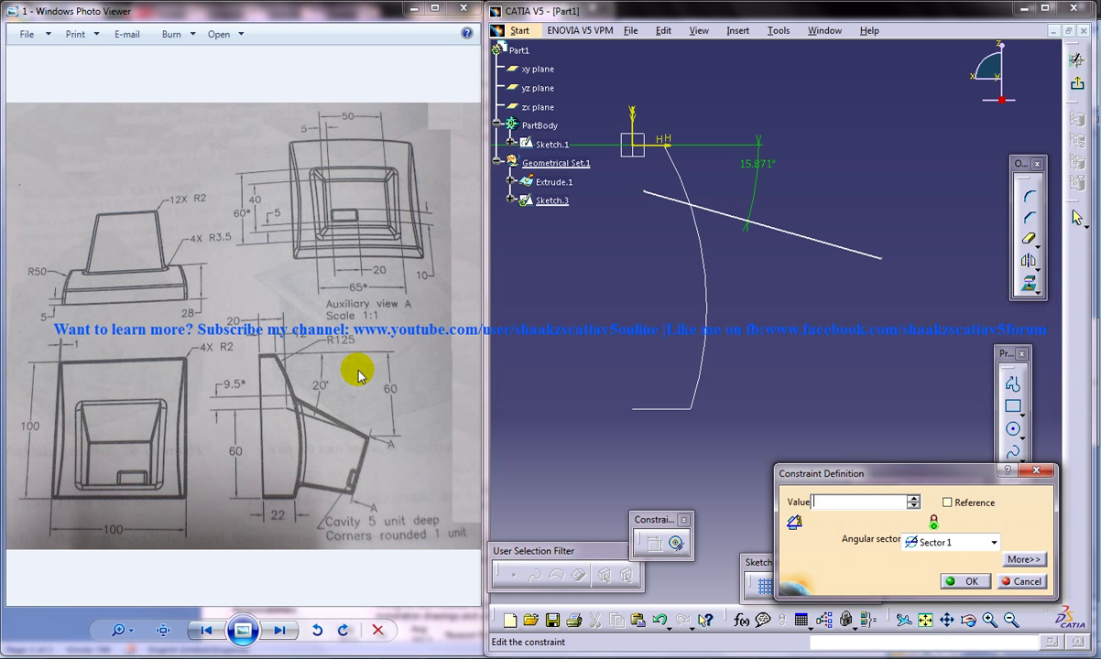
type("20")
key("Return")
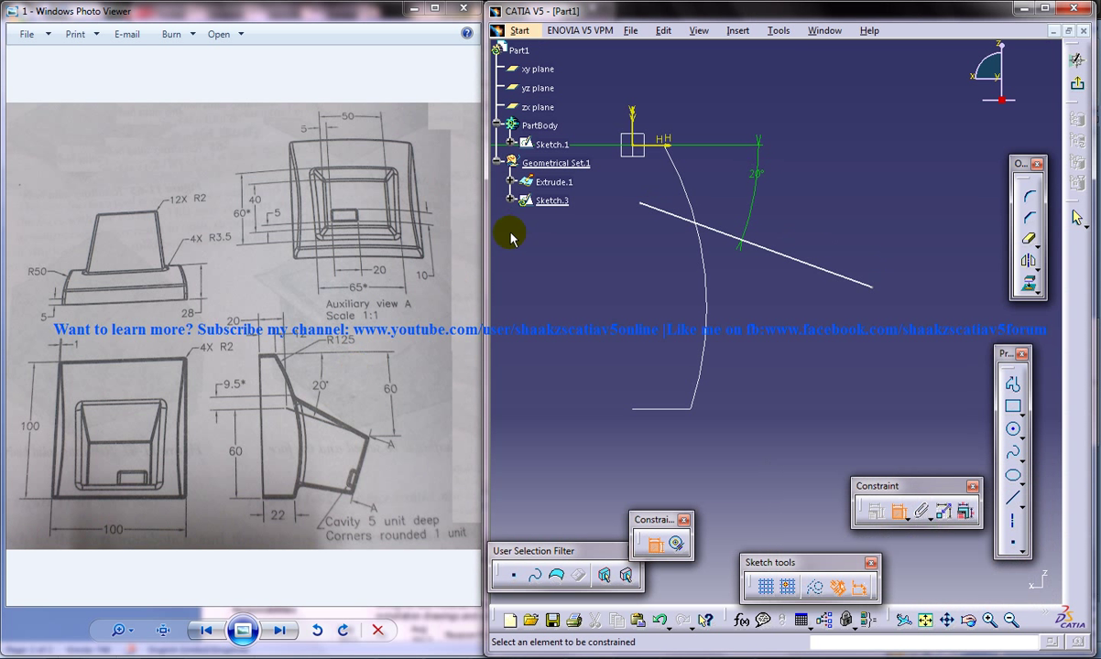
- Dimension the line's right endpoint 60 from the horizontal axis
left_click(874, 289)
left_click(658, 145)
double_click(916, 186)
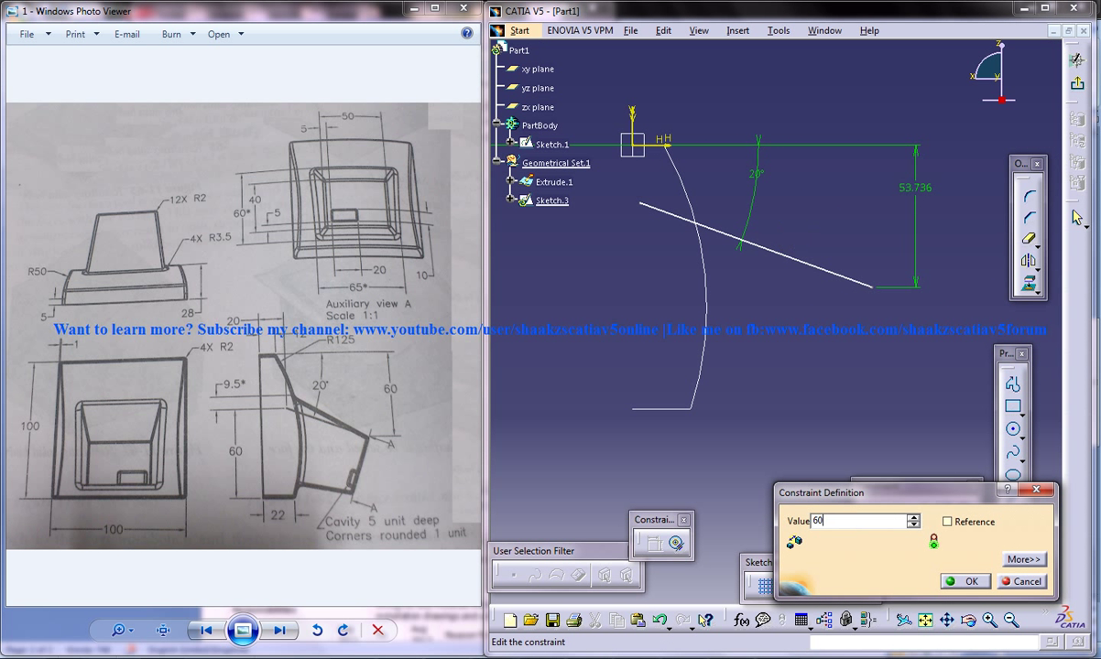
key("Return")
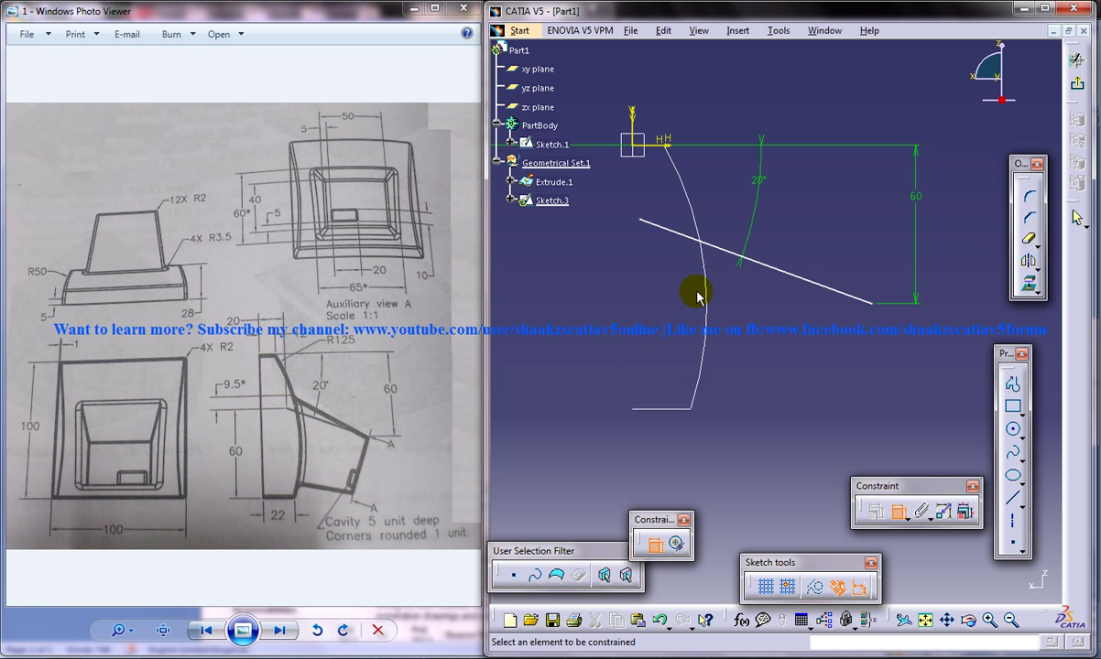
- Dimension the line's left end 60 above the arc's bottom and drag it onto the arc
left_click(641, 222)
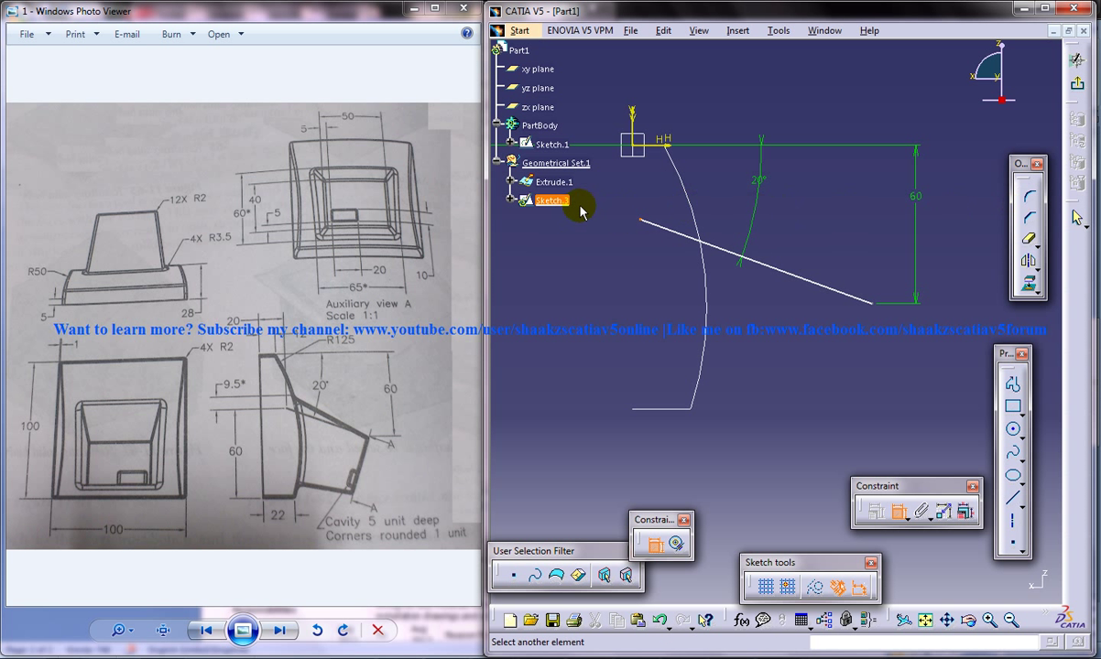
left_click(658, 409)
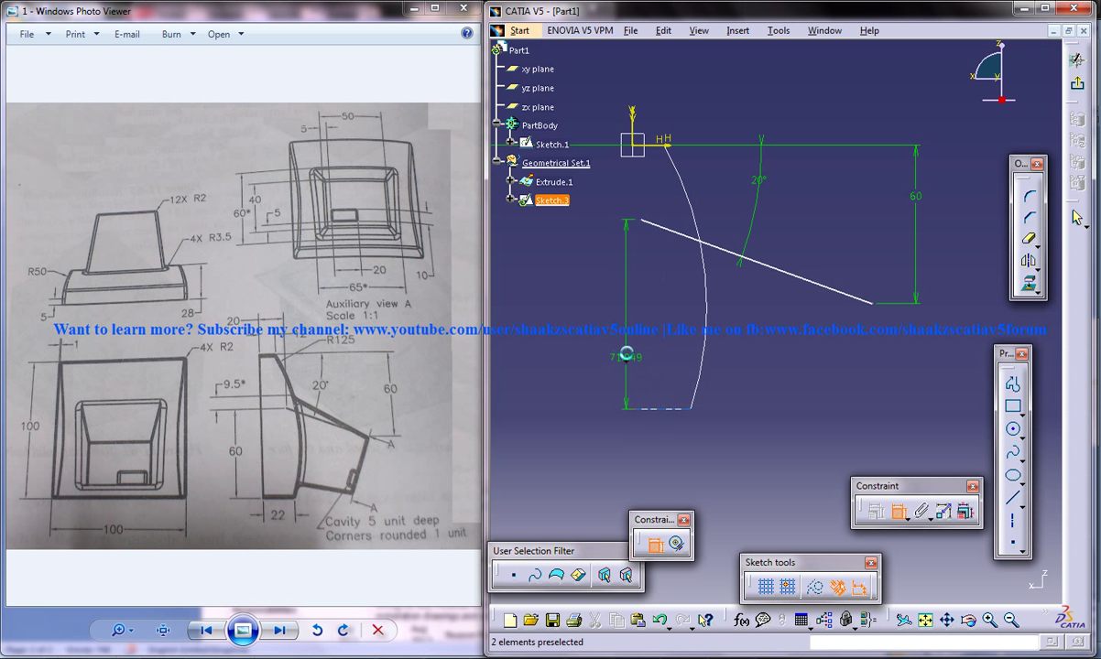
double_click(628, 359)
type("60")
key("Return")
left_click(641, 252)
left_click_drag(641, 252, 696, 259)
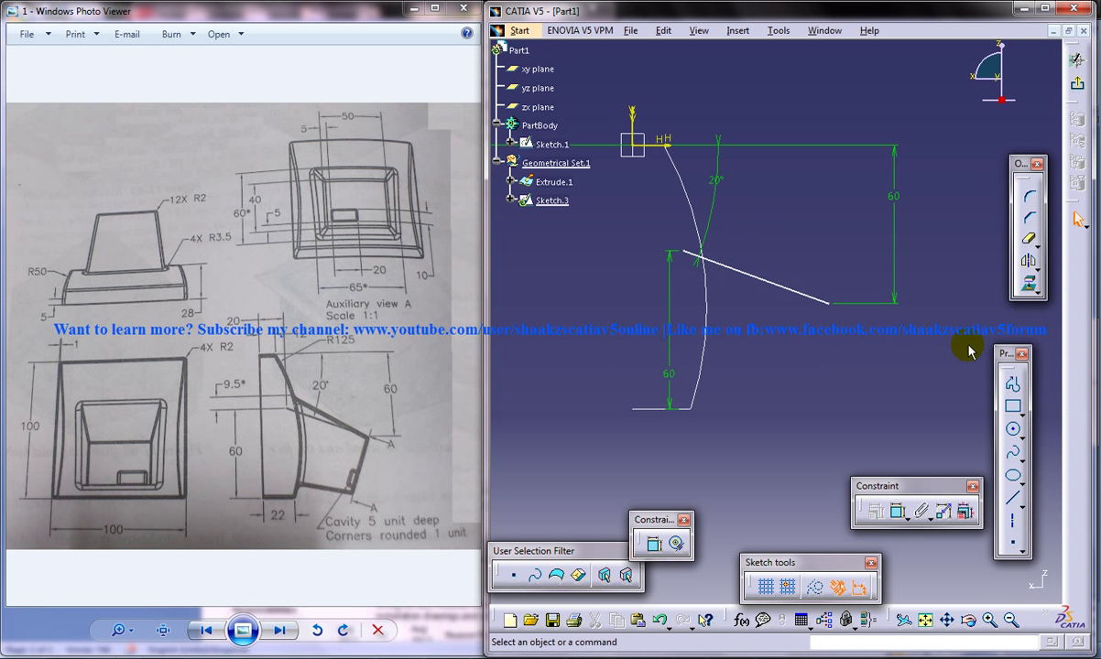
- Constrain the line's left endpoint 20 from the vertical axis
left_click(898, 510)
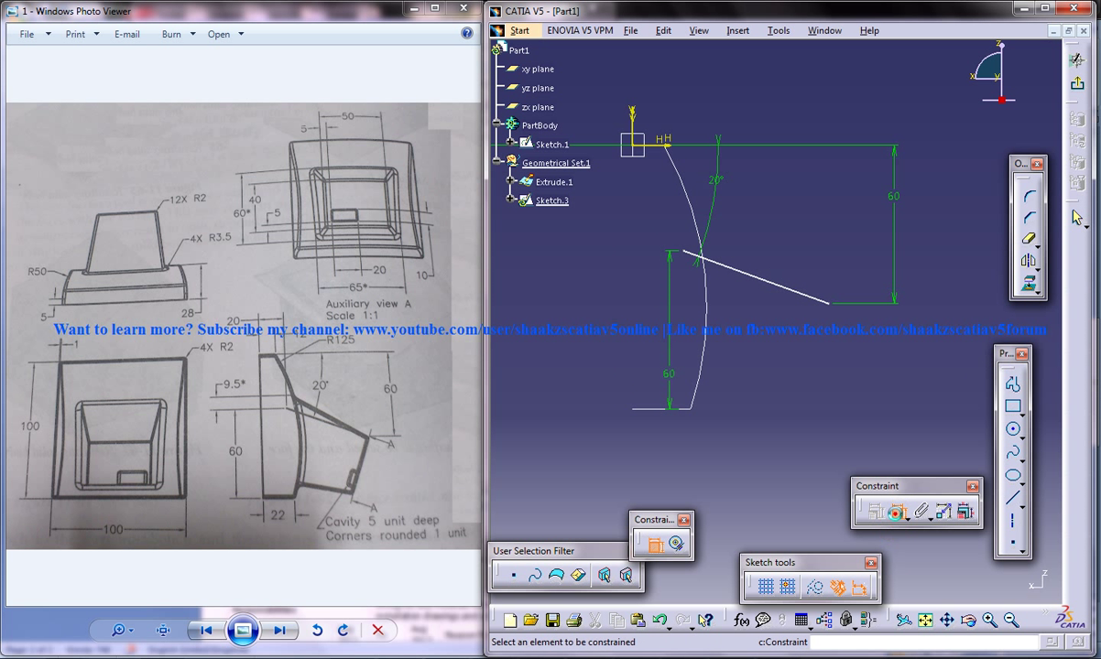
left_click(693, 255)
left_click(637, 123)
double_click(671, 108)
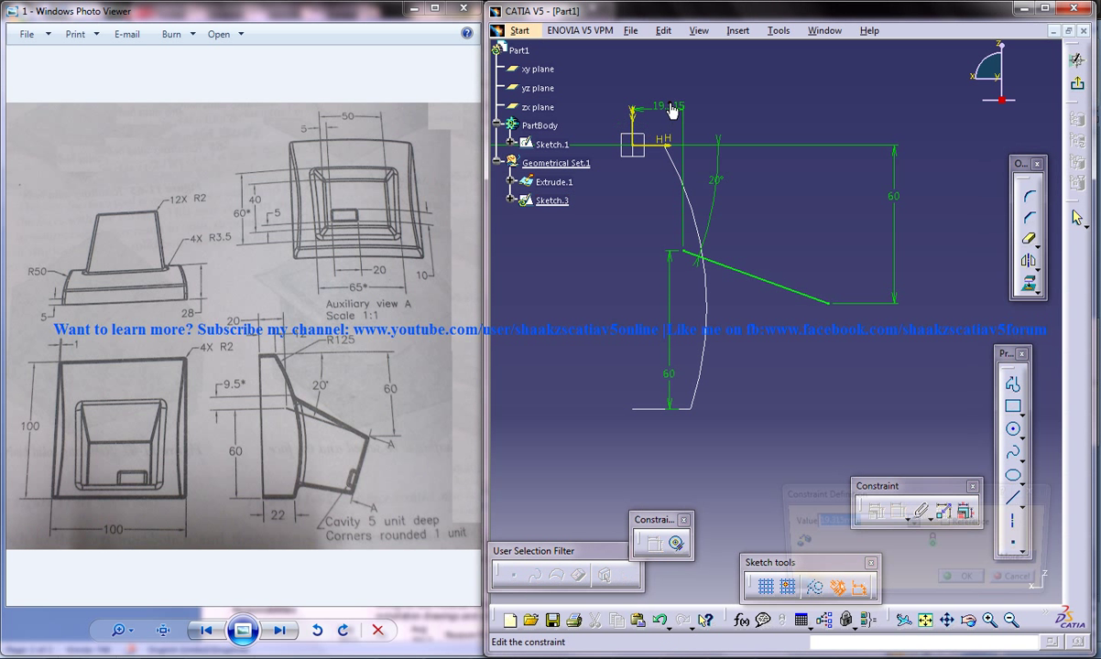
double_click(852, 520)
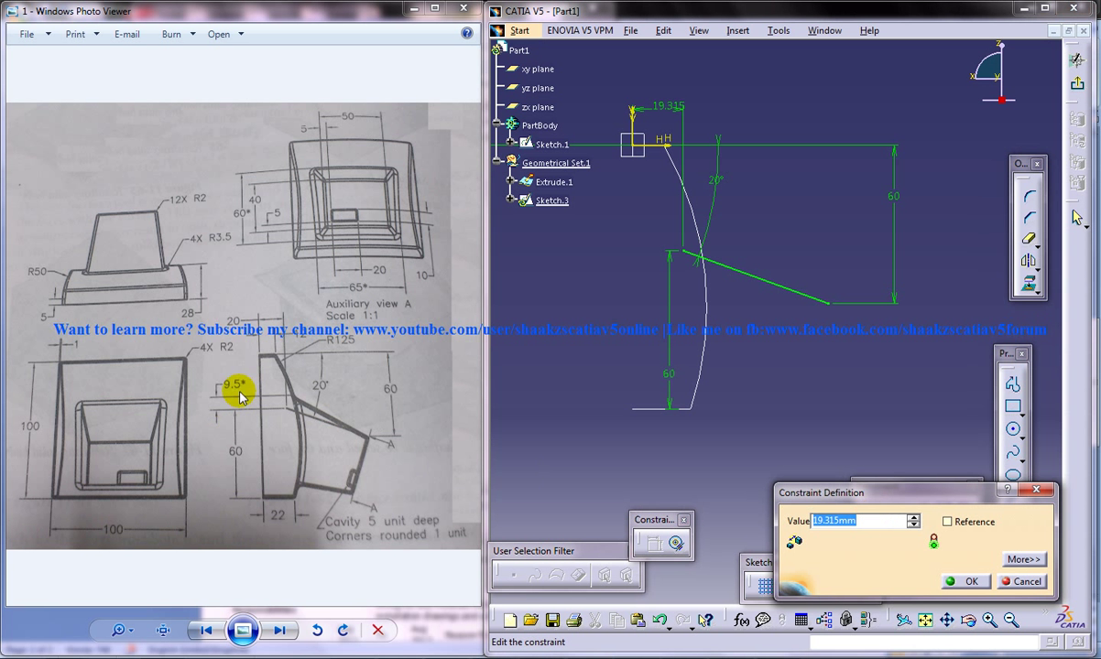
type("20")
key("Return")
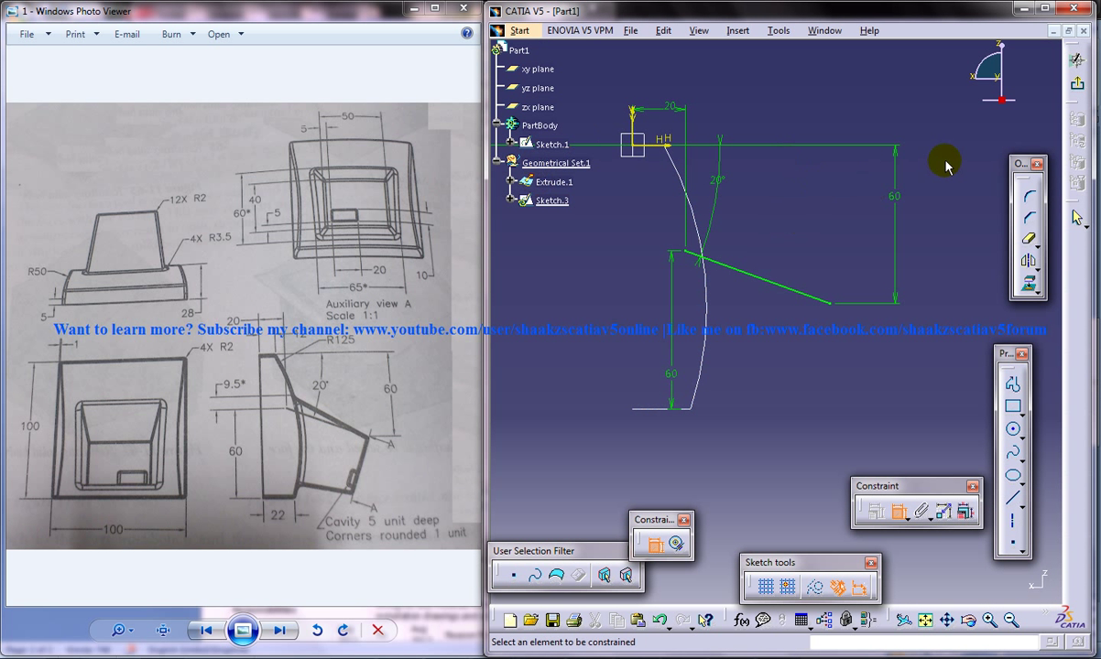
- Exit the sketch, orbit to the line, and cancel a first normal-to-curve plane attempt
left_click(1076, 58)
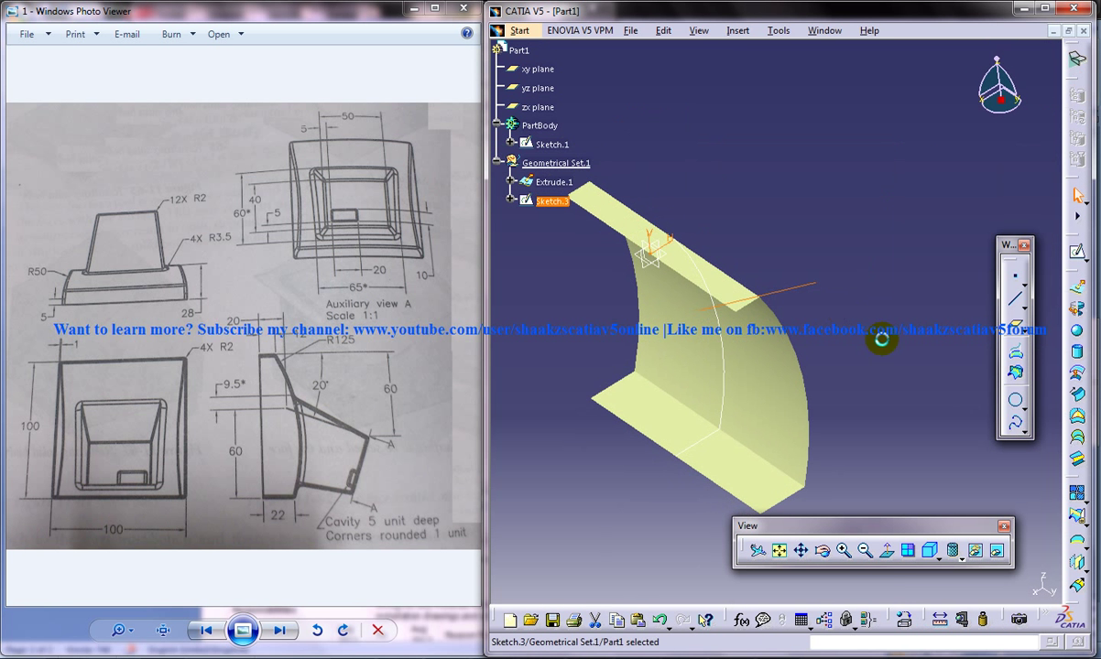
middle_click_drag(881, 340, 778, 400)
middle_click_drag(864, 246, 985, 313)
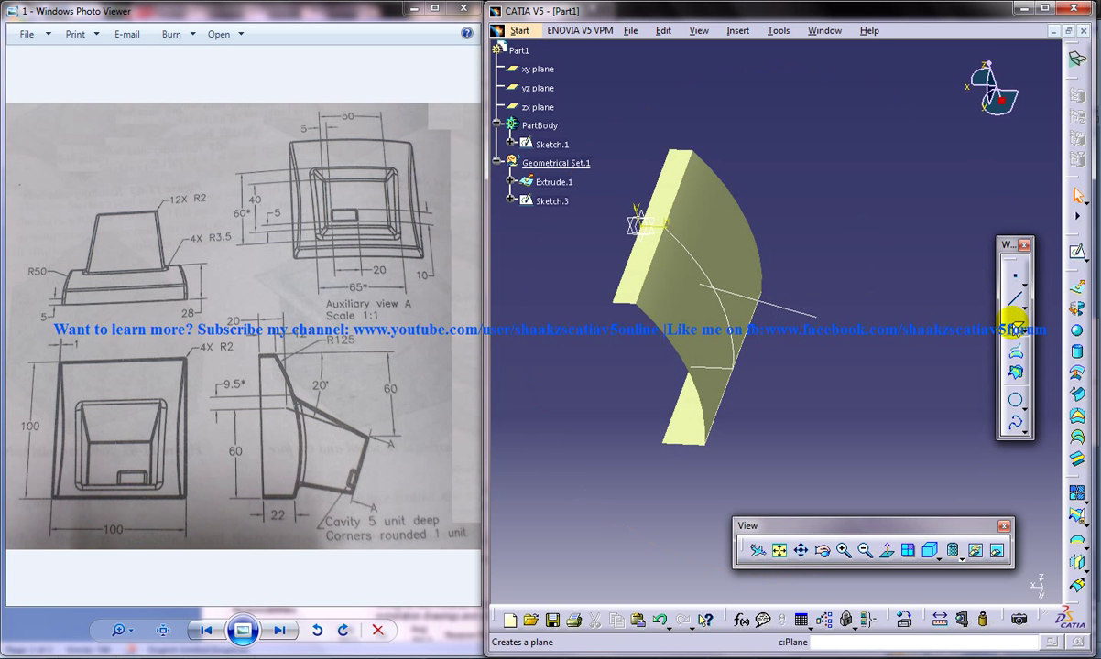
left_click(1015, 323)
left_click(737, 294)
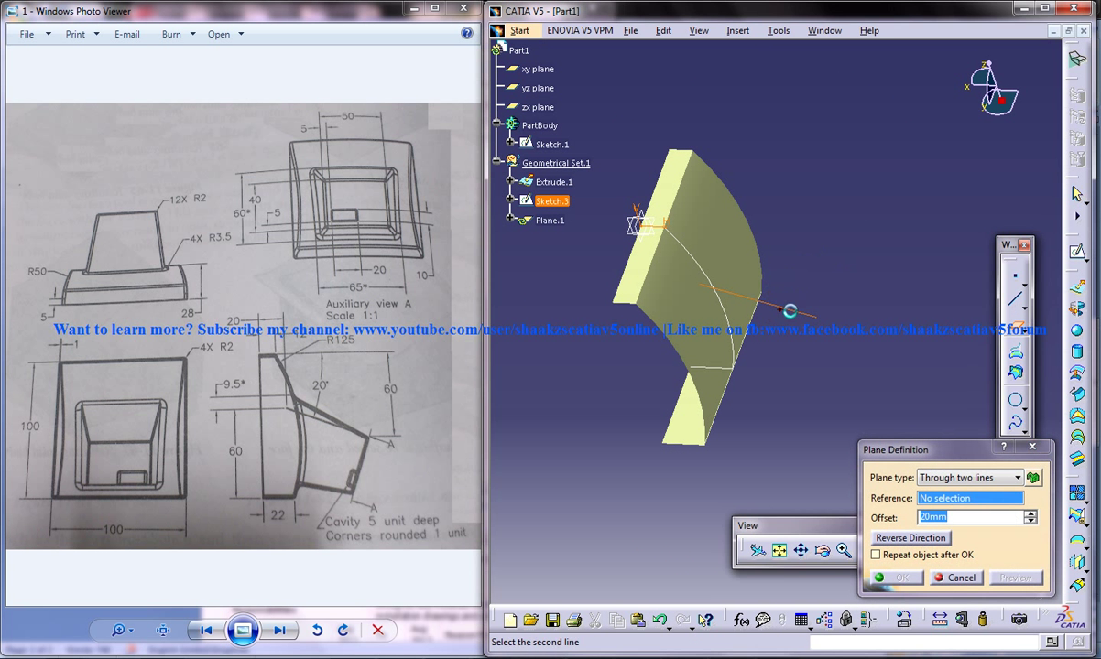
left_click(815, 318)
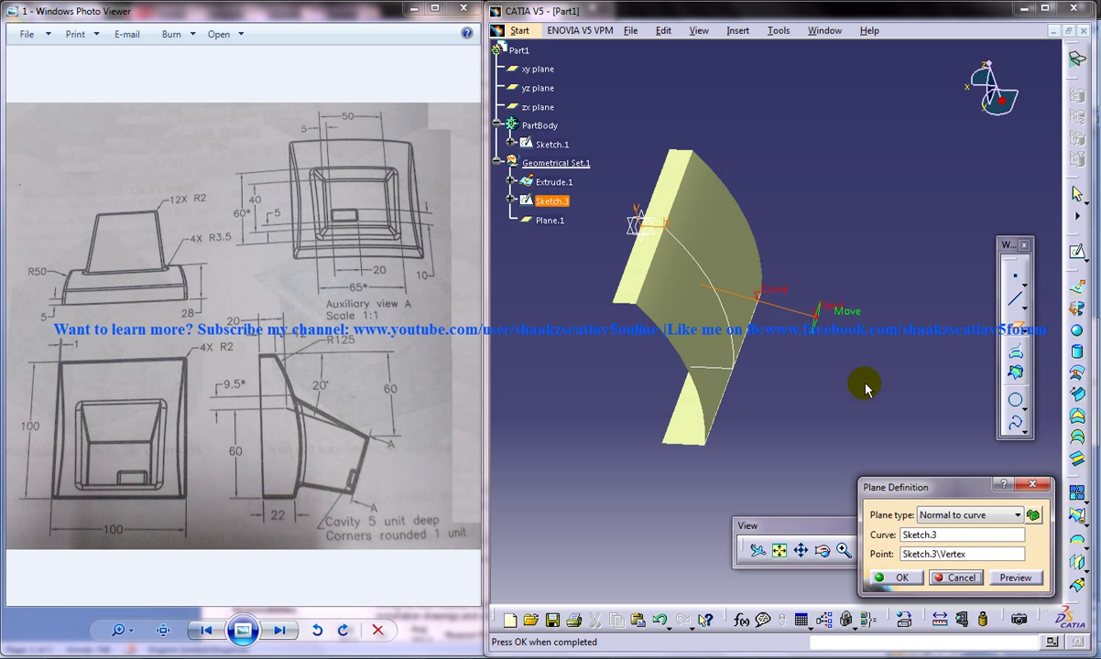
left_click(955, 578)
- Create Plane.1 normal to the Sketch.3 line at its outer end vertex
left_click(1016, 317)
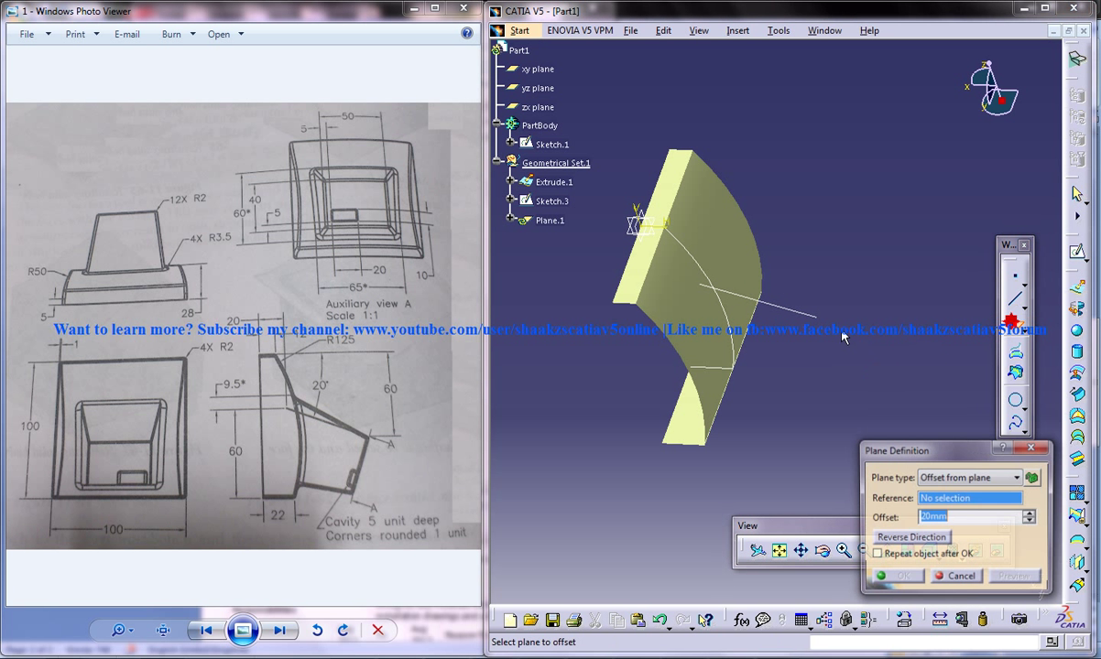
left_click(787, 313)
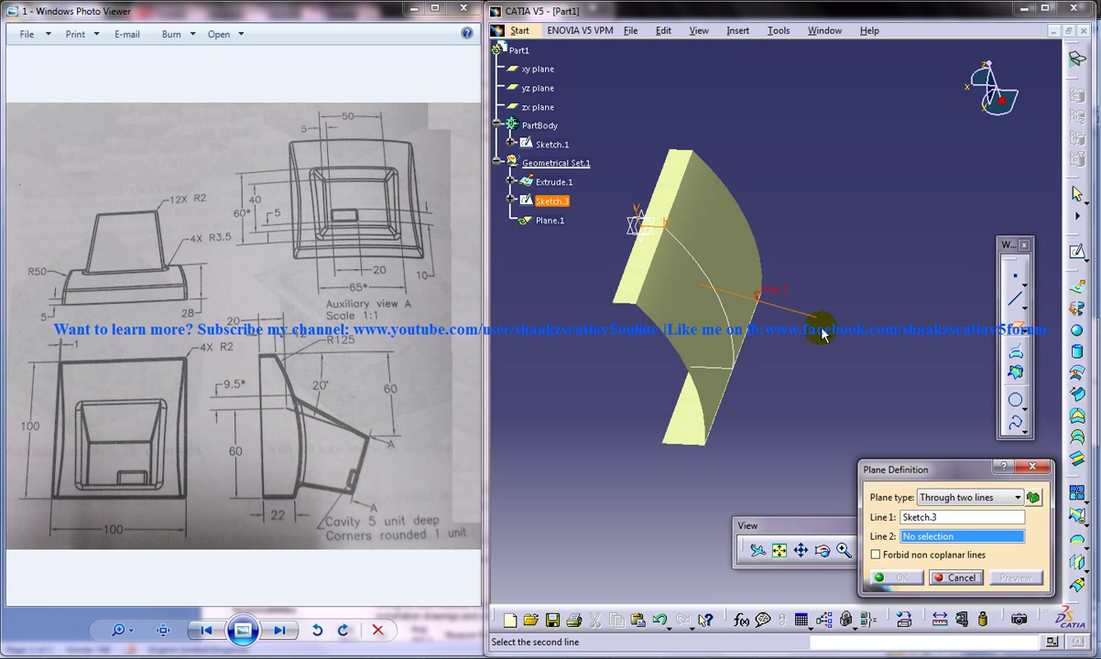
left_click(822, 321)
middle_click_drag(863, 399, 848, 375)
left_click(902, 578)
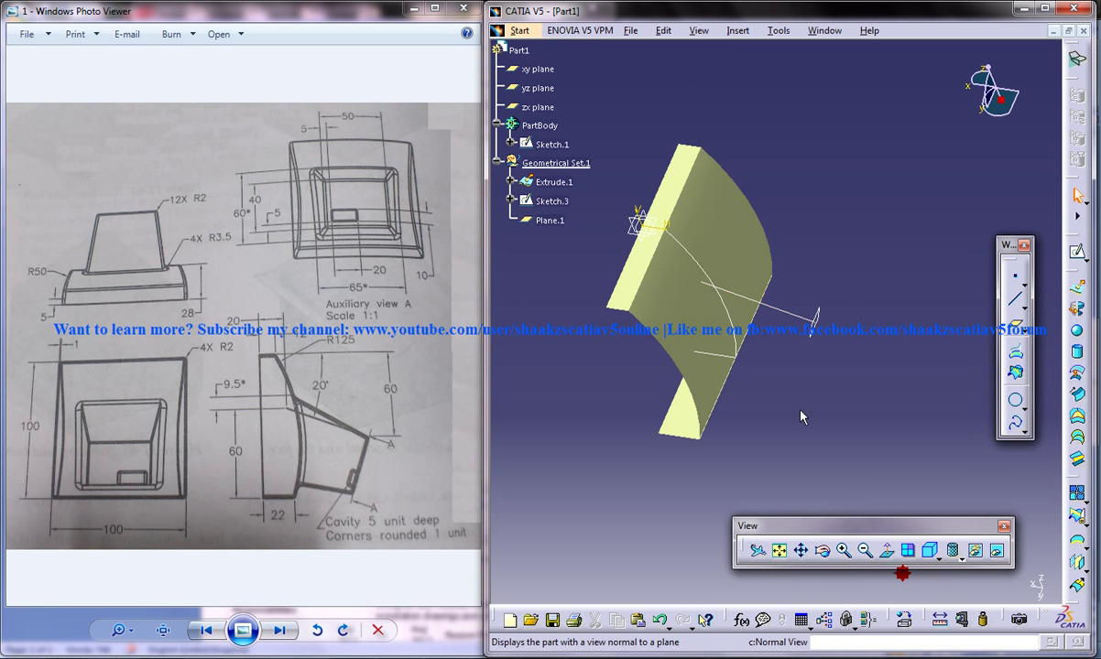
middle_click_drag(764, 383, 757, 342)
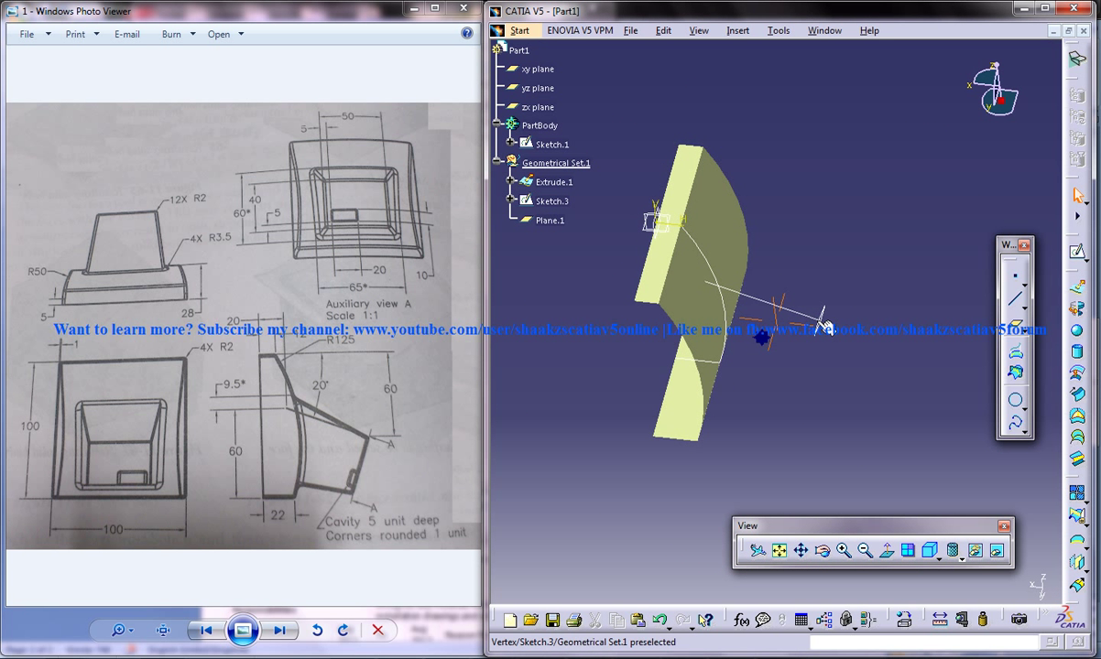
- Add Plane.2 normal to Sketch.3 at the line's point on the curved surface
left_click(1014, 326)
left_click(781, 308)
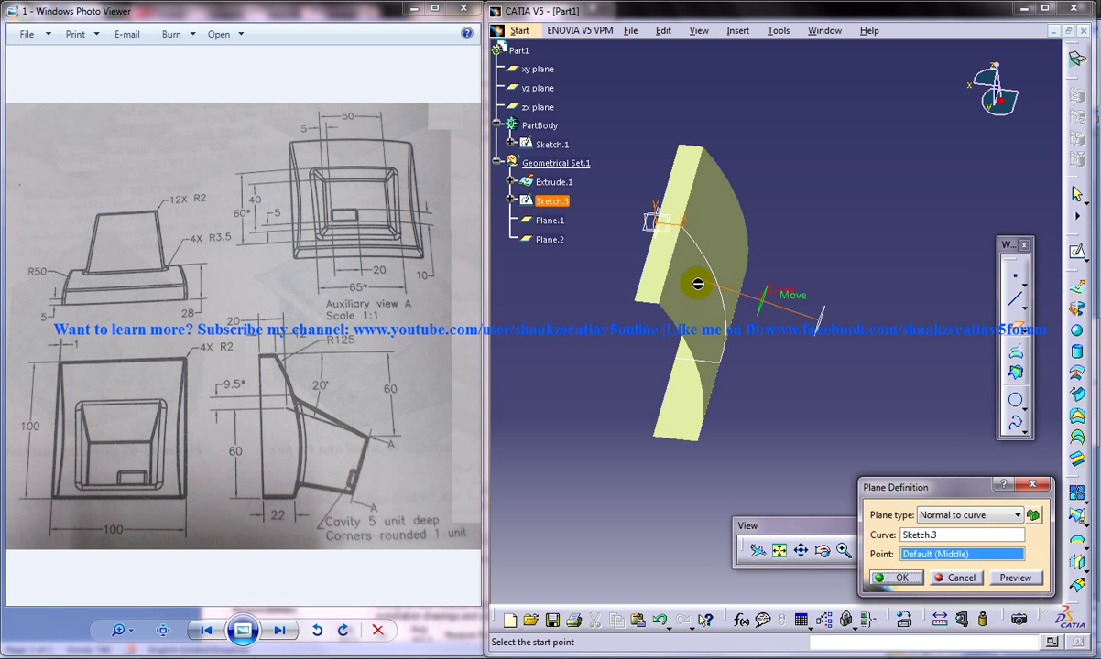
left_click(893, 578)
middle_click_drag(804, 377, 693, 248)
middle_click_drag(843, 332, 781, 352)
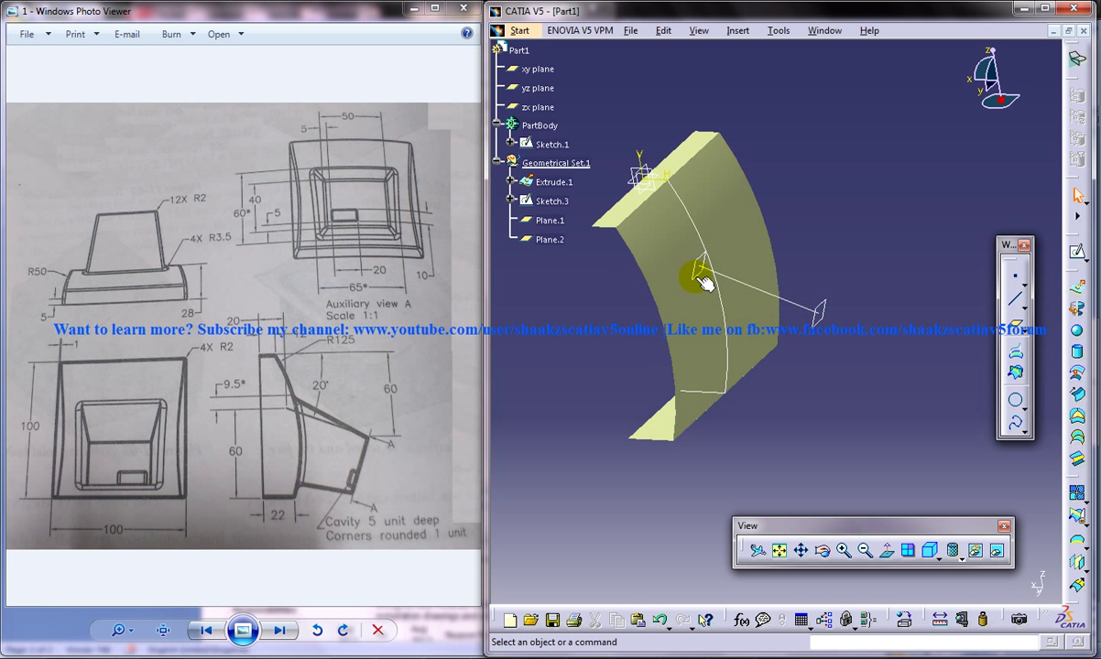
middle_click_drag(629, 371, 831, 369)
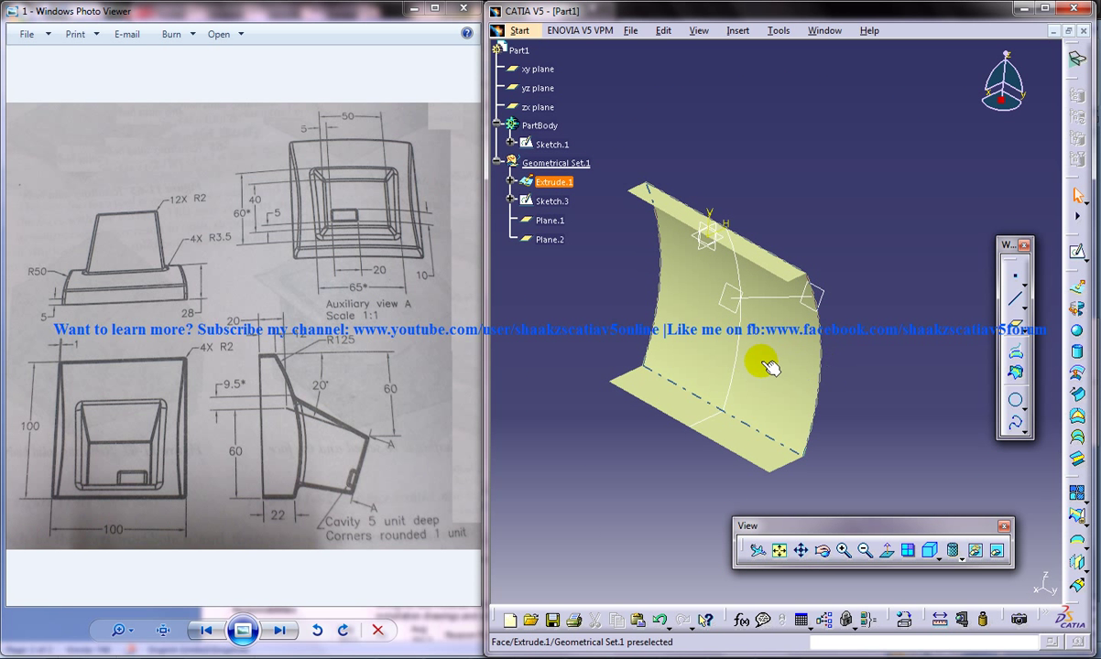